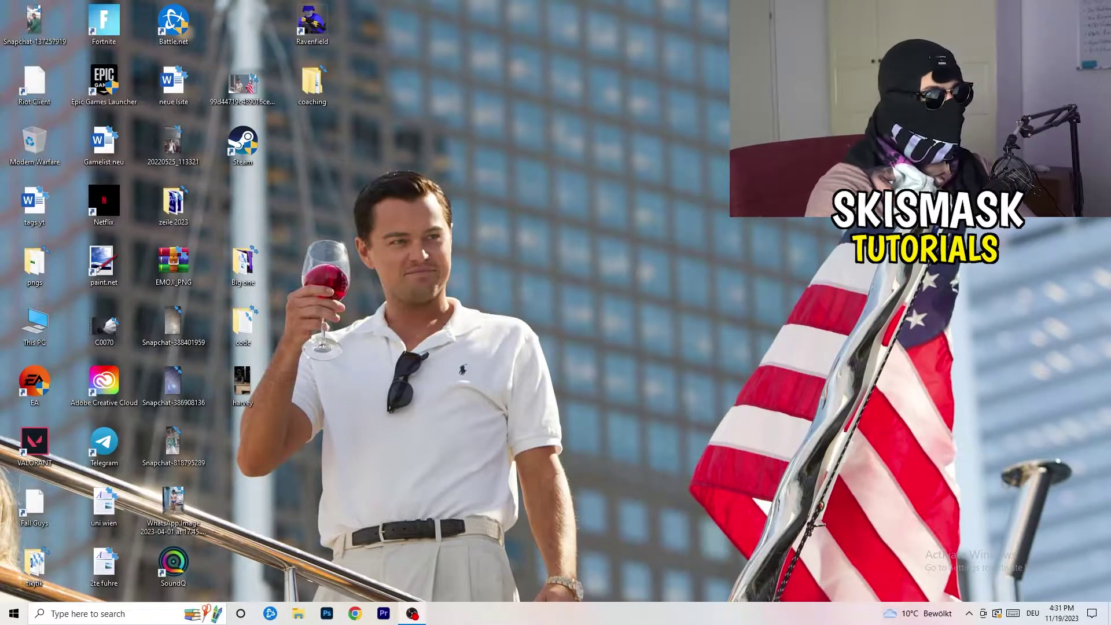
Launch NVIDIA Control Panel from the desktop right-click menu.
{"action": "right_click", "coordinate": [596, 207]}
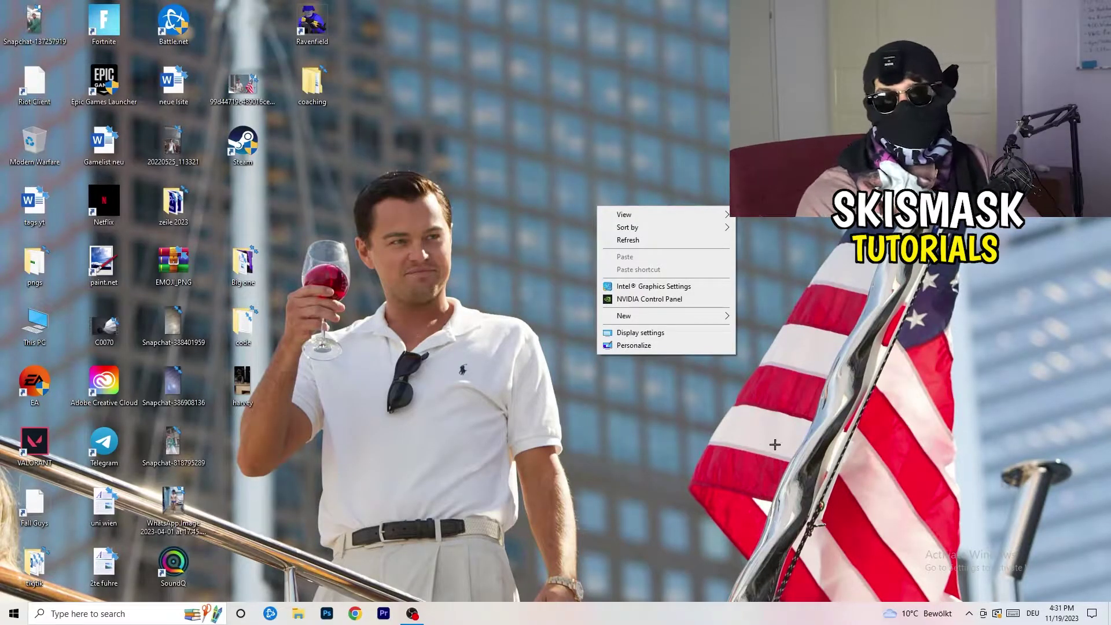
{"action": "left_click", "coordinate": [777, 404]}
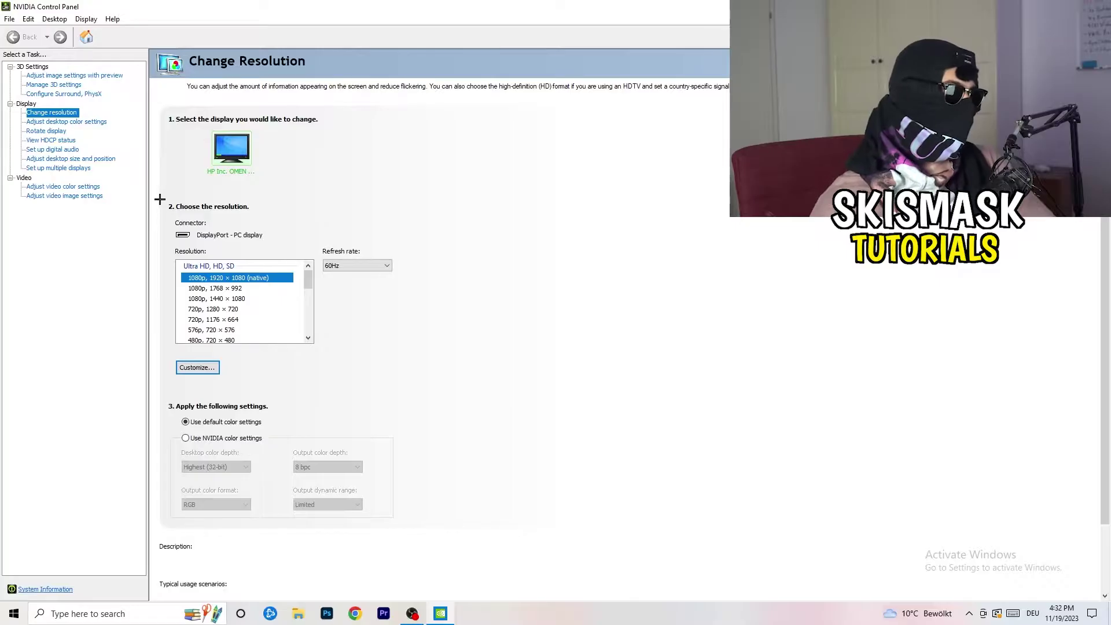
Start a new custom resolution and enter 1440 horizontal pixels by 1040 vertical lines.
{"action": "left_click", "coordinate": [207, 368]}
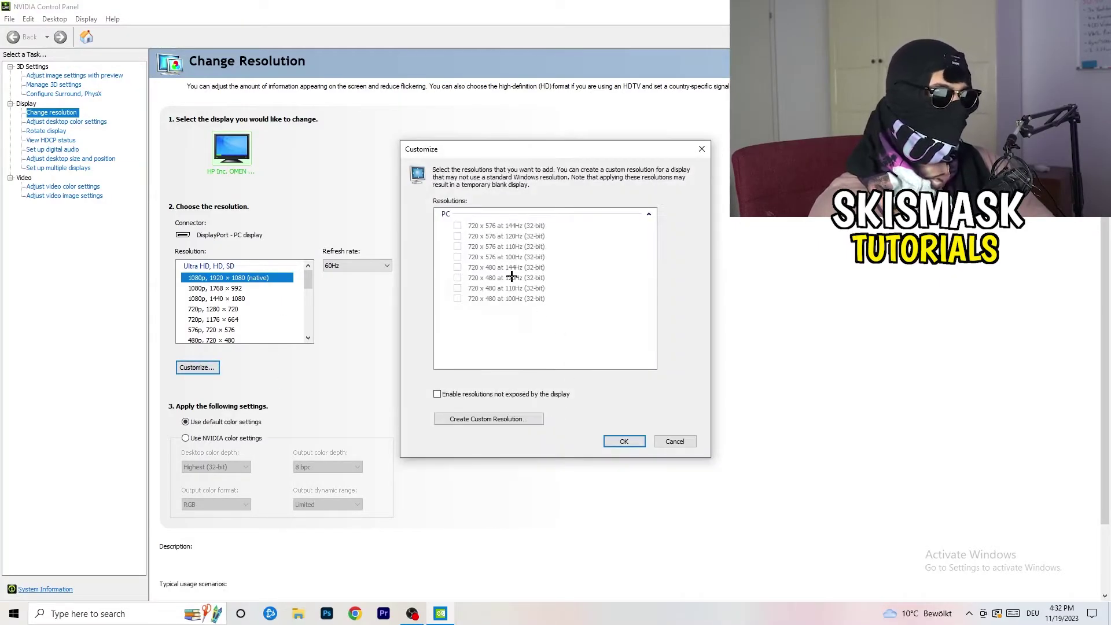
{"action": "left_click", "coordinate": [508, 418]}
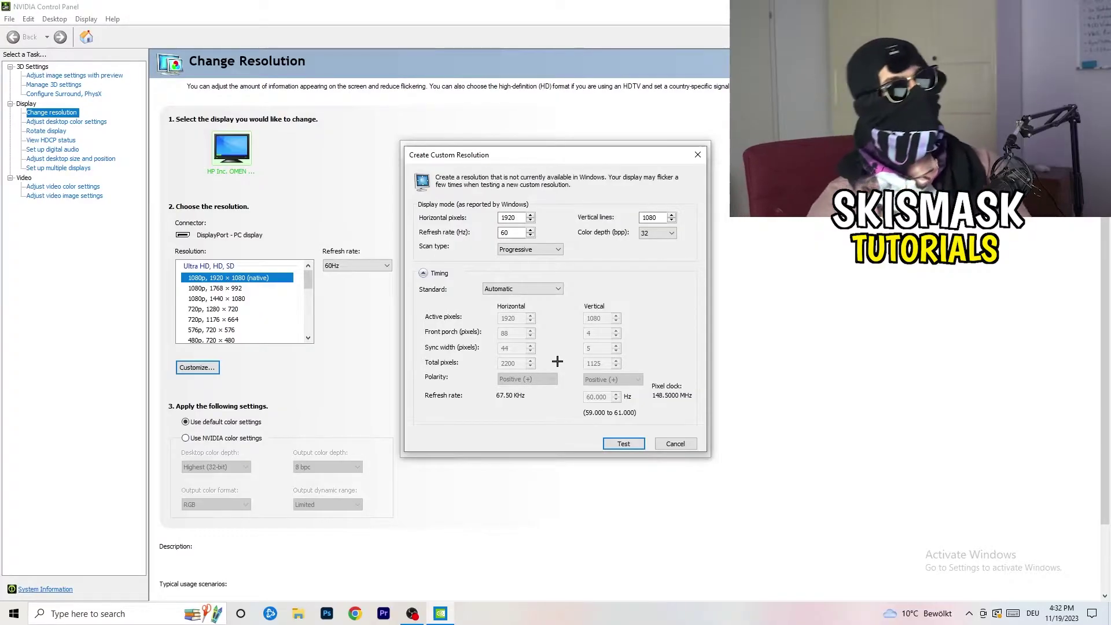
{"action": "double_click", "coordinate": [519, 218]}
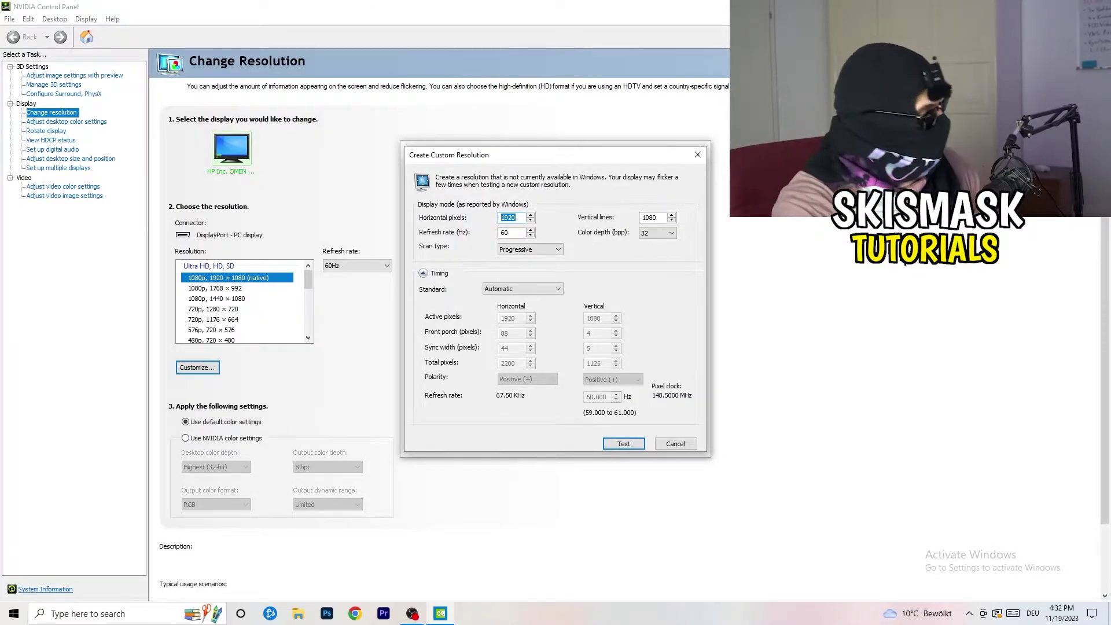
{"action": "type", "text": "1140"}
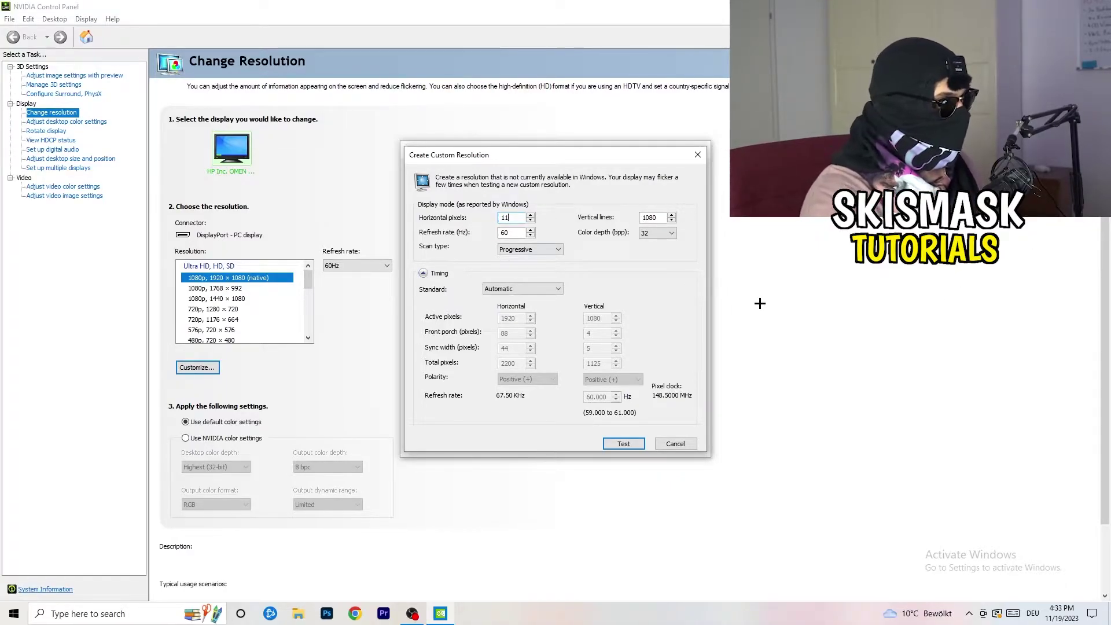
{"action": "key", "text": "BackSpace"}
{"action": "key", "text": "BackSpace"}
{"action": "key", "text": "BackSpace"}
{"action": "type", "text": "440"}
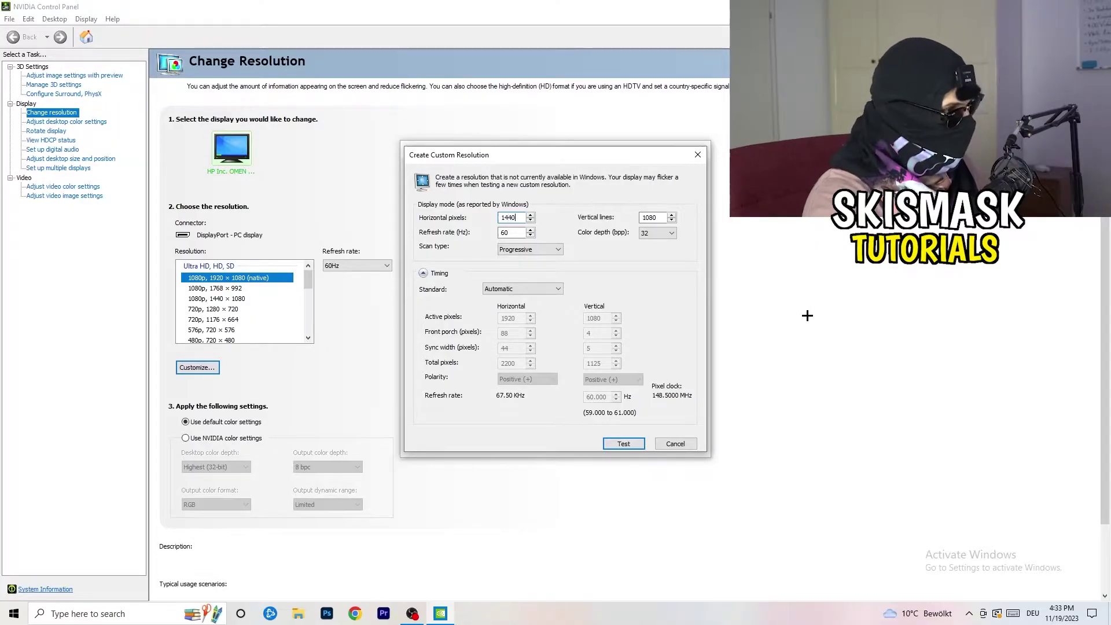
{"action": "left_click", "coordinate": [656, 219]}
{"action": "key", "text": "BackSpace"}
{"action": "key", "text": "BackSpace"}
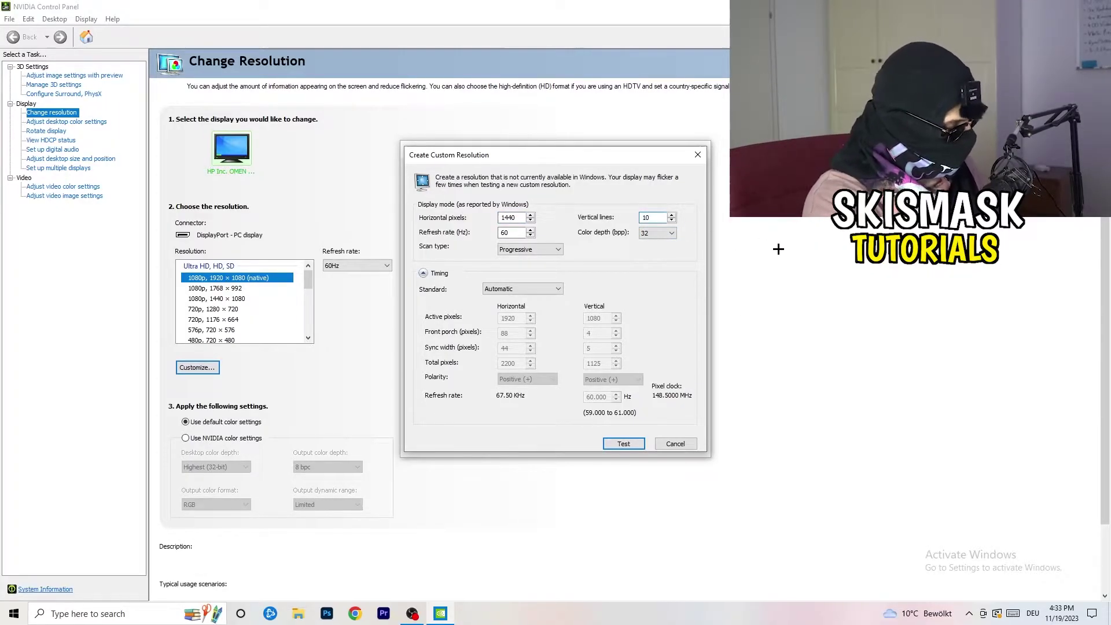
{"action": "type", "text": "40"}
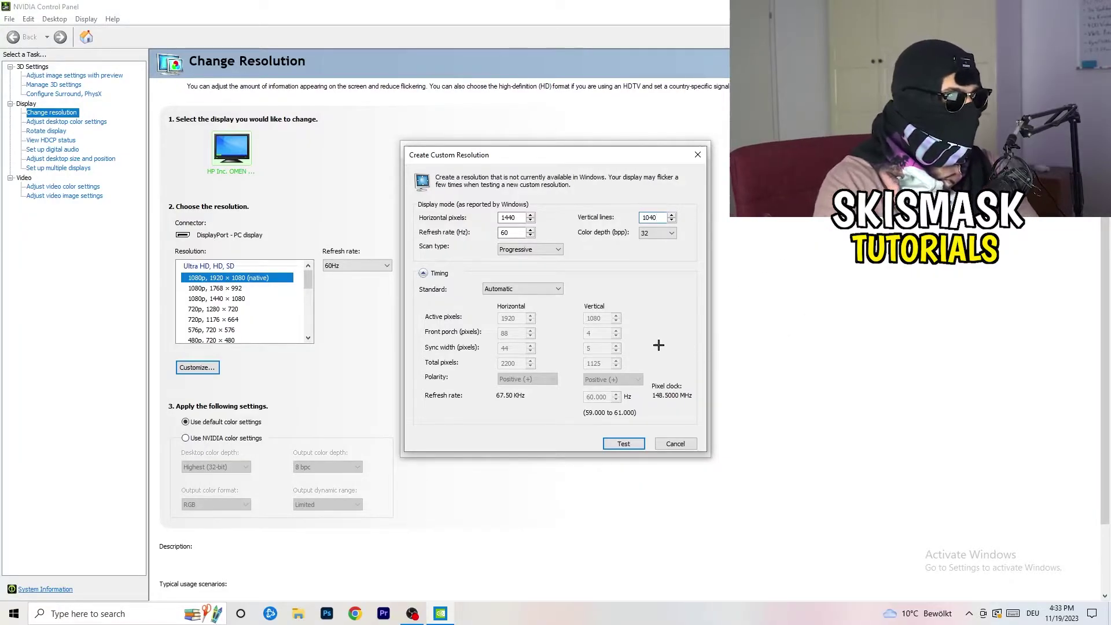
Keep Progressive scan and set the timing standard to CVT reduced blank.
{"action": "left_click", "coordinate": [544, 249]}
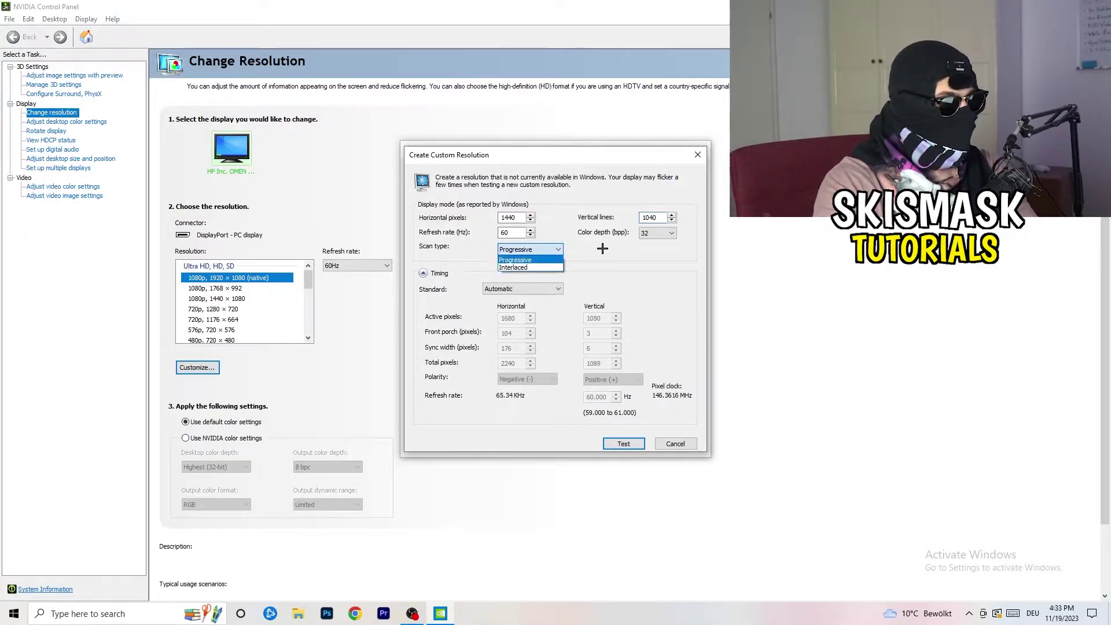
{"action": "left_click", "coordinate": [602, 249]}
{"action": "left_click", "coordinate": [536, 289]}
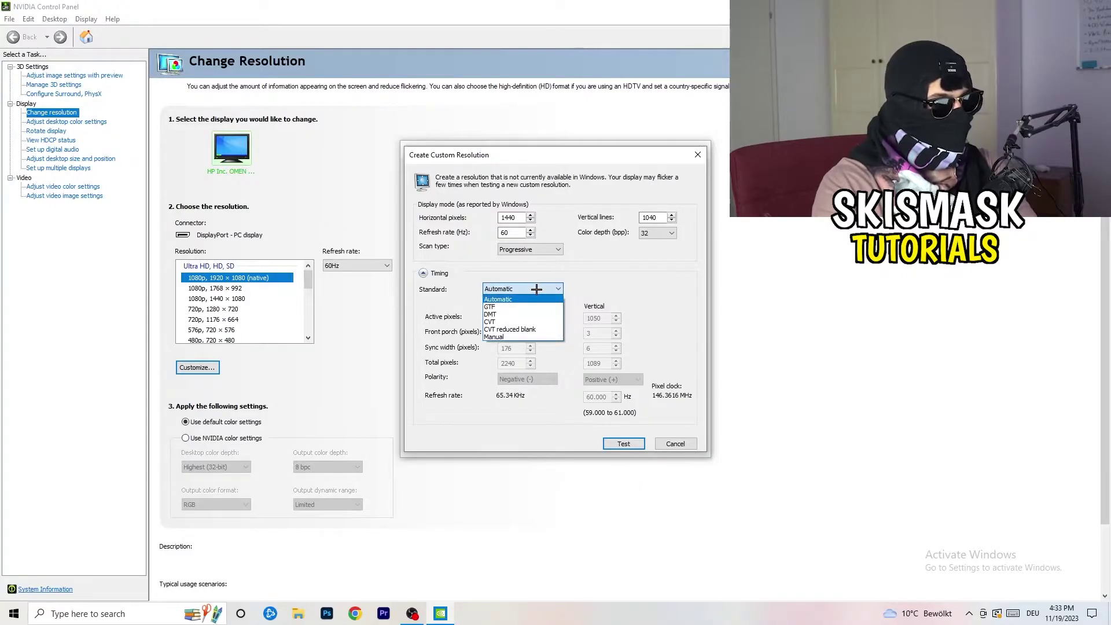
{"action": "left_click", "coordinate": [610, 295]}
{"action": "left_click", "coordinate": [519, 289]}
{"action": "left_click", "coordinate": [649, 288]}
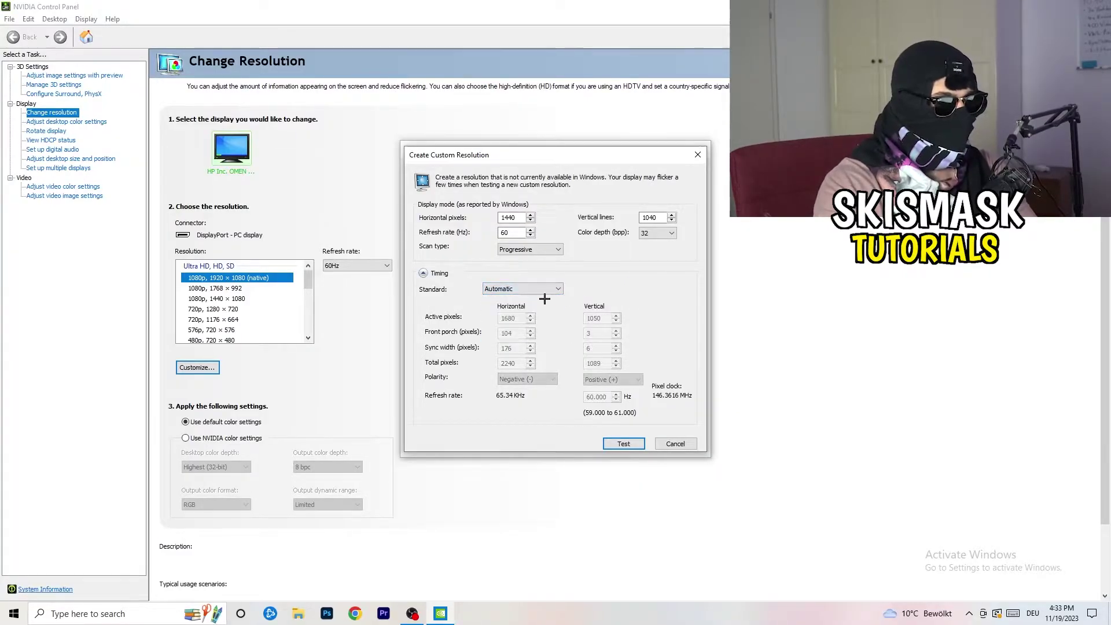
{"action": "left_click", "coordinate": [519, 288]}
{"action": "left_click", "coordinate": [516, 334]}
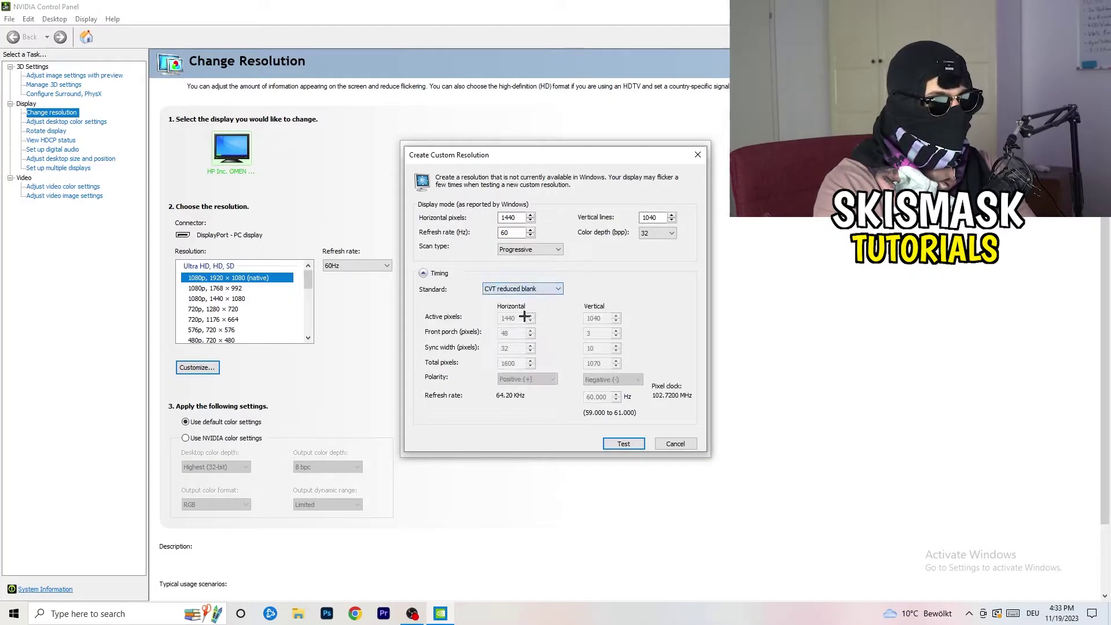
Discard the custom resolution, close NVIDIA Control Panel, and launch Windows Settings from Start.
{"action": "left_click", "coordinate": [702, 152]}
{"action": "left_click", "coordinate": [701, 152]}
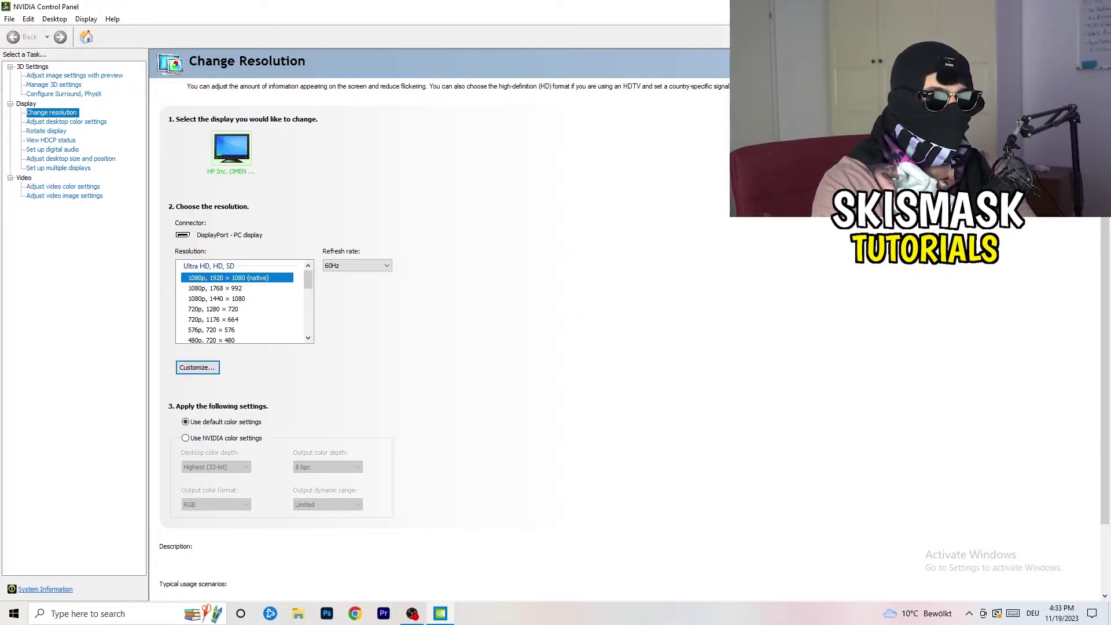
{"action": "key", "text": "alt+F4"}
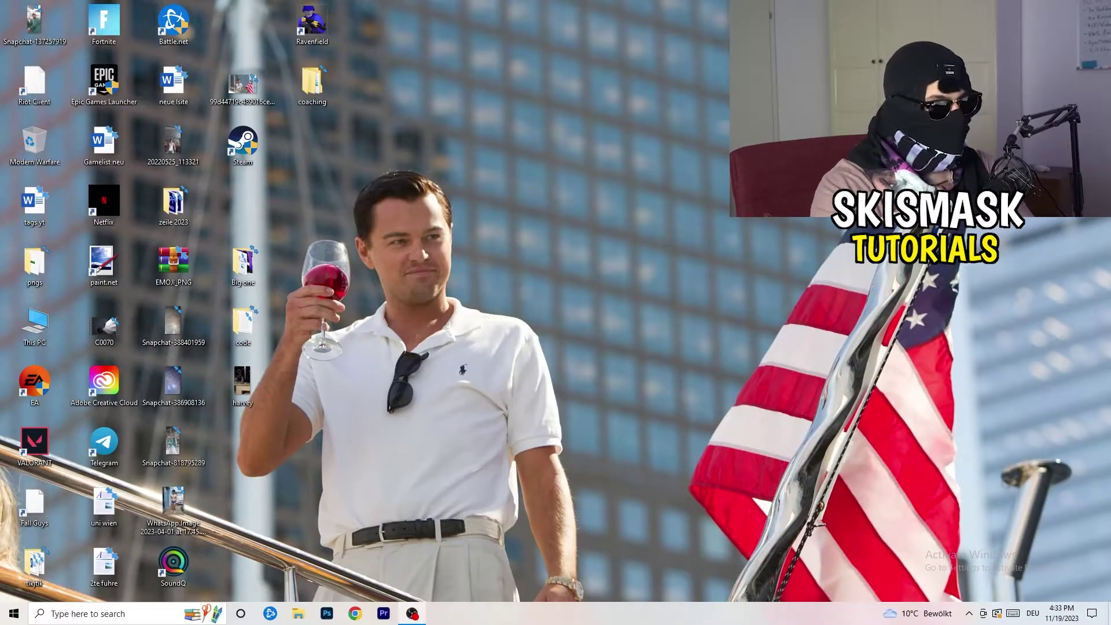
{"action": "left_click", "coordinate": [14, 613]}
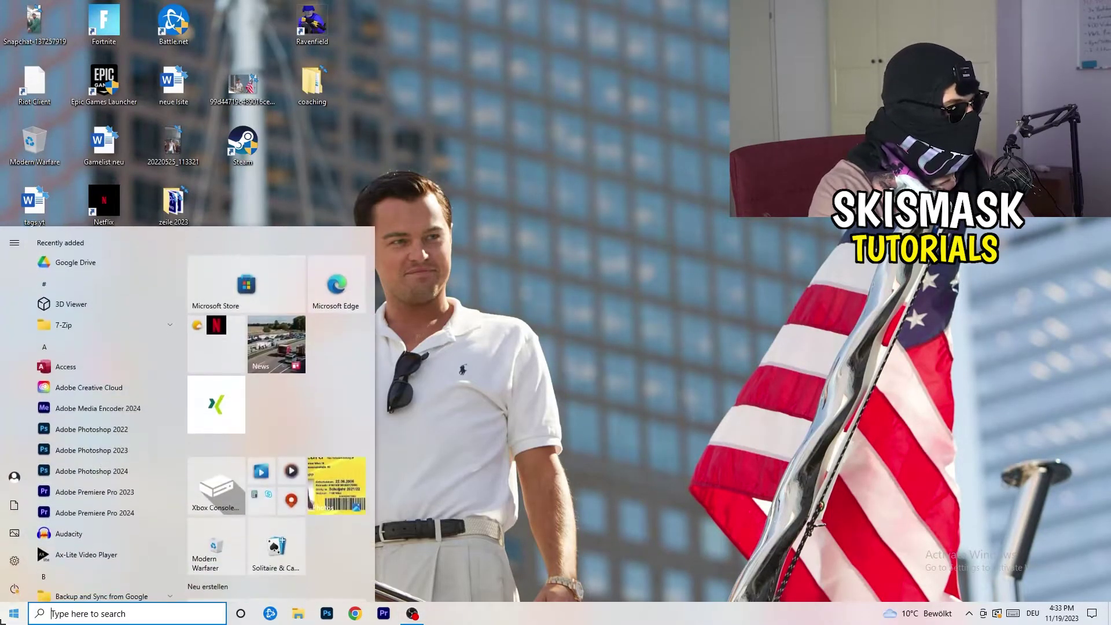
{"action": "left_click", "coordinate": [15, 560]}
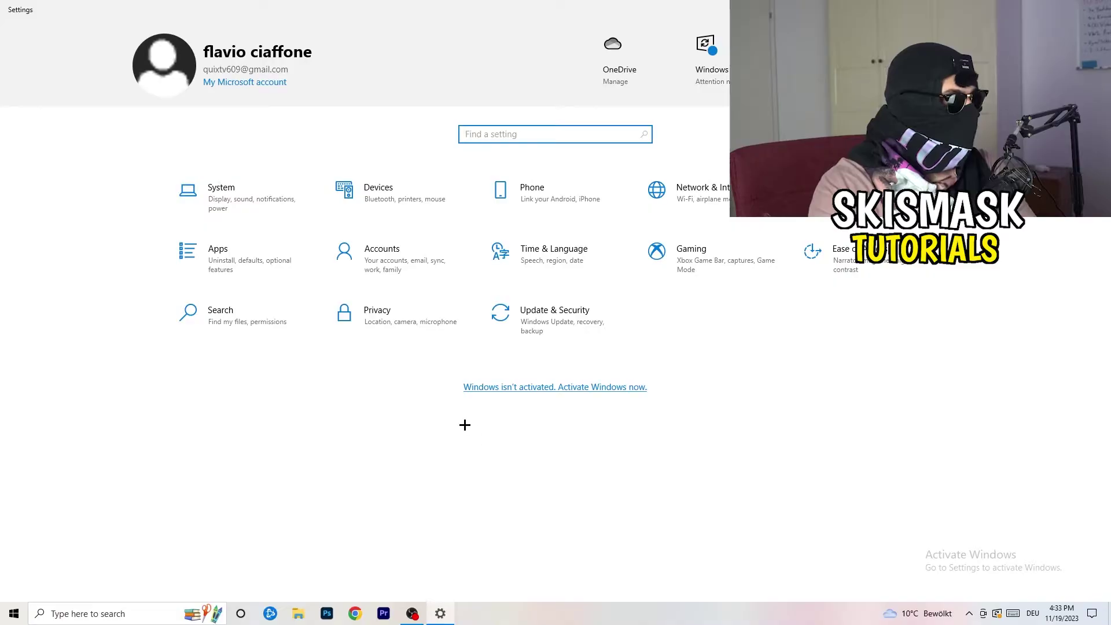
On the System Display page, keep text and app scaling at 100% (Recommended).
{"action": "left_click", "coordinate": [243, 211]}
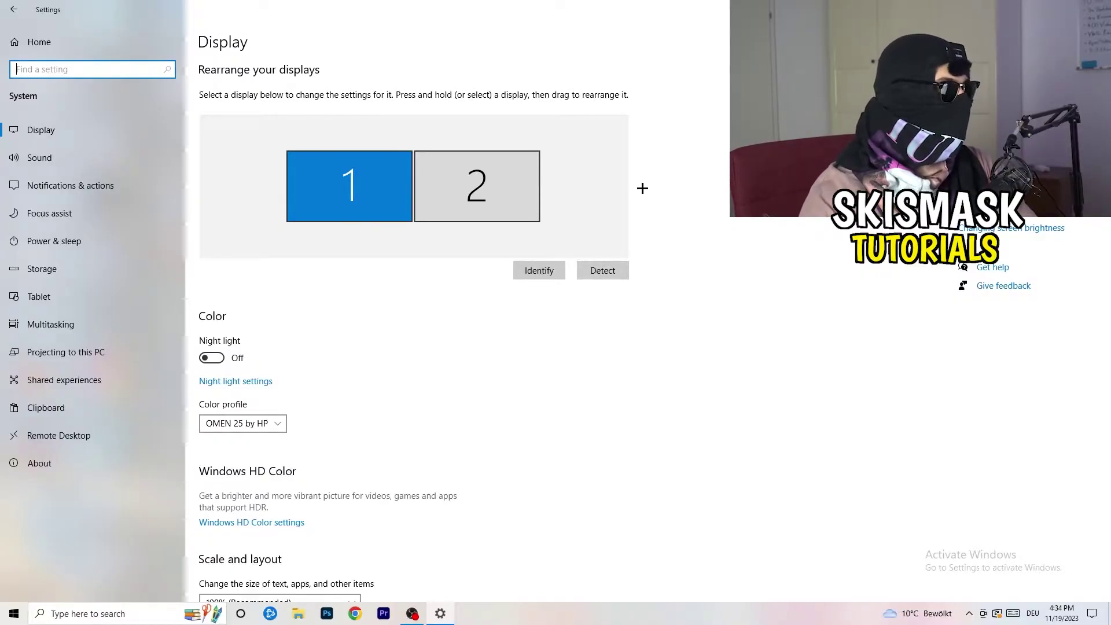
{"action": "scroll", "coordinate": [370, 286], "scroll_direction": "down", "scroll_amount": 5}
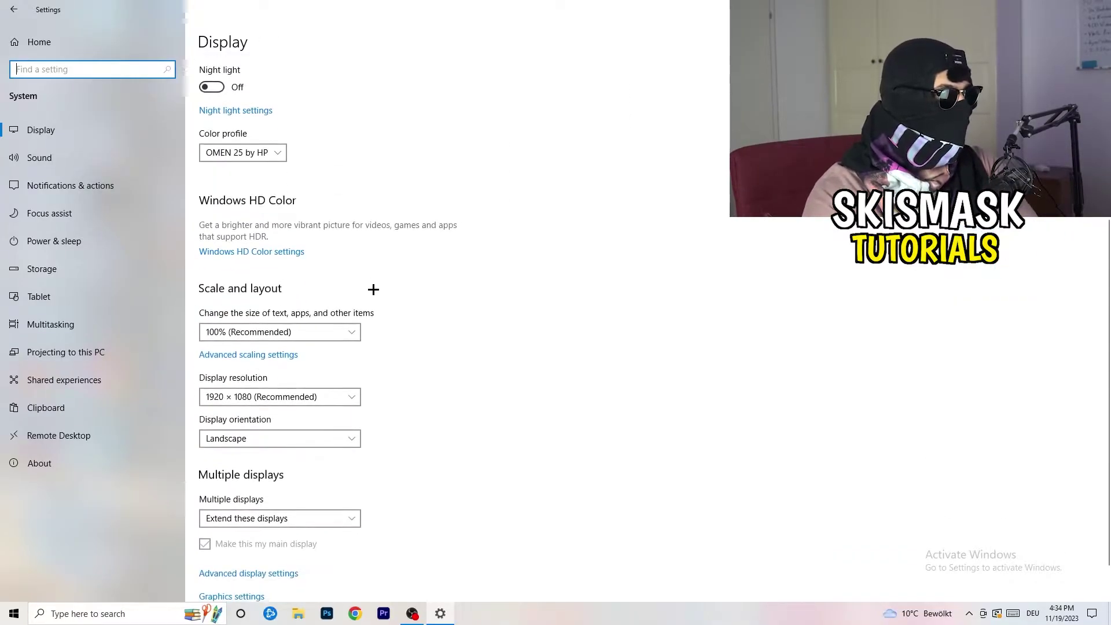
{"action": "left_click", "coordinate": [480, 139]}
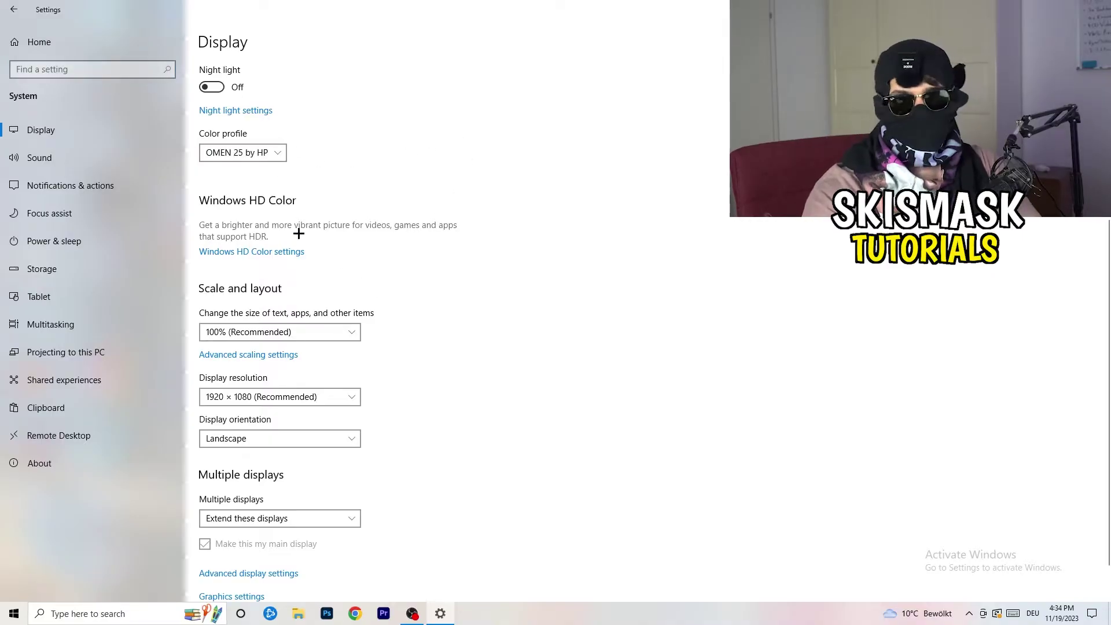
{"action": "scroll", "coordinate": [260, 249], "scroll_direction": "down", "scroll_amount": 1}
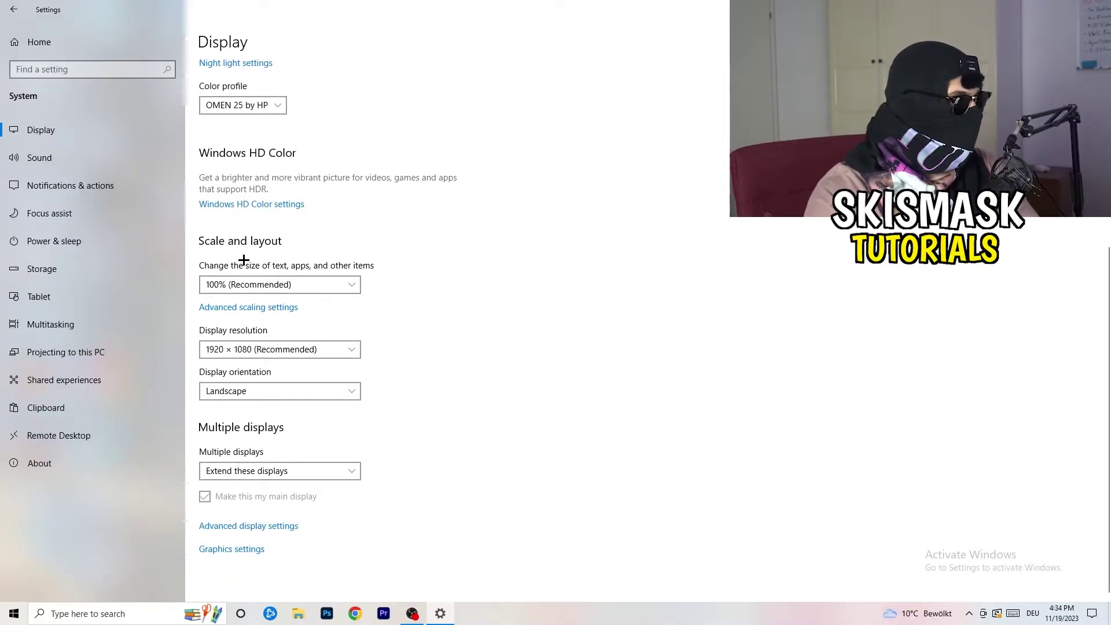
{"action": "left_click", "coordinate": [347, 284]}
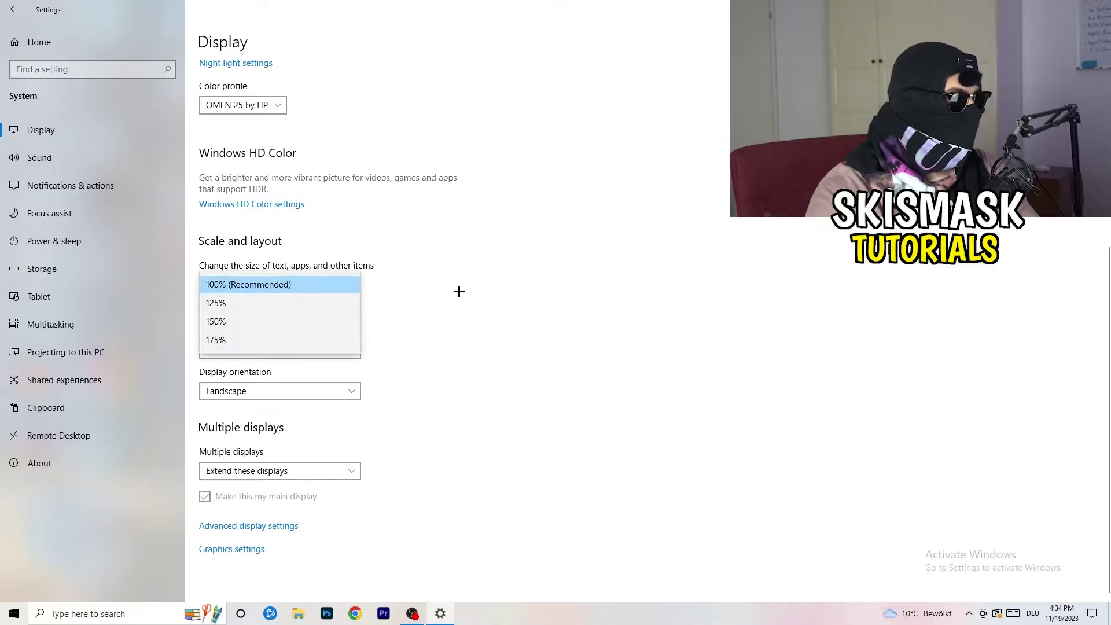
{"action": "left_click", "coordinate": [544, 272]}
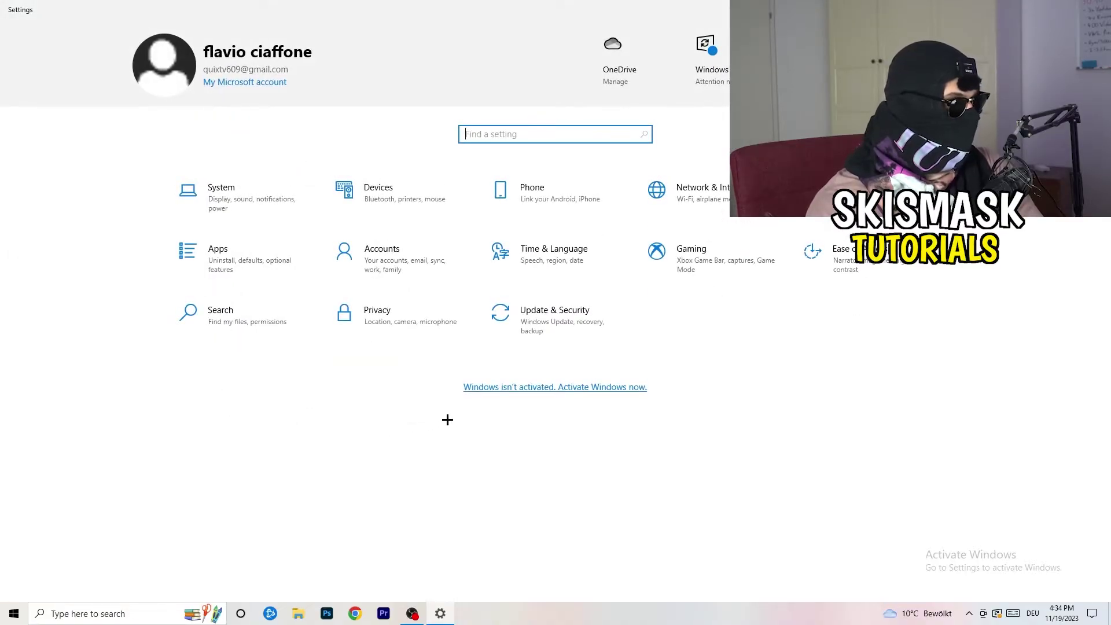
Go to the Gaming settings' Xbox Game Bar page, with Game Bar off.
{"action": "left_click", "coordinate": [739, 276]}
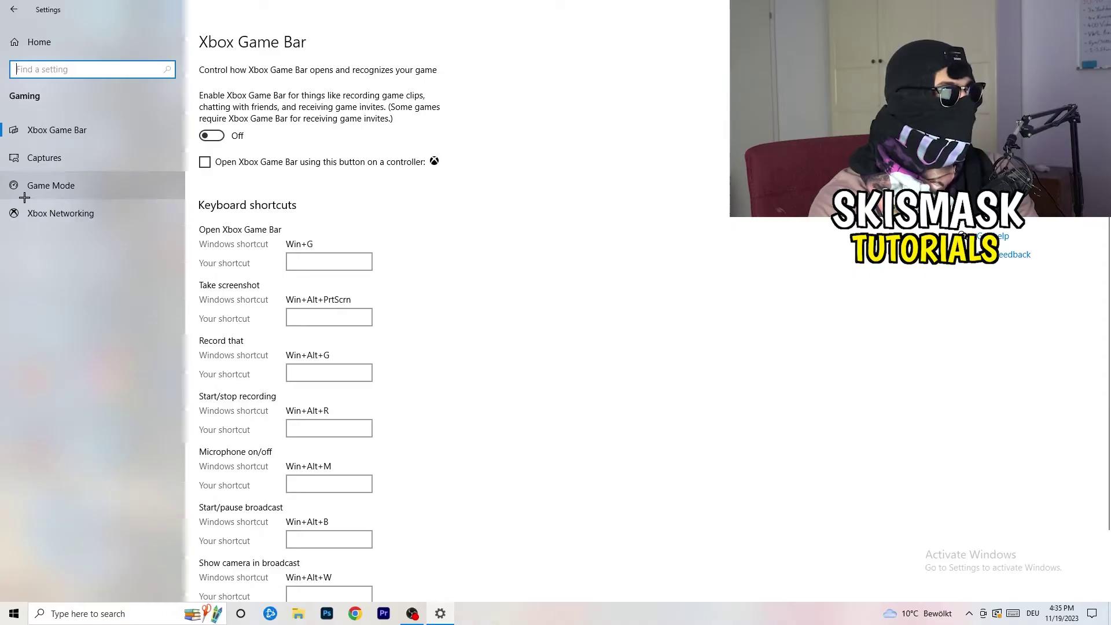
{"action": "left_click", "coordinate": [58, 184]}
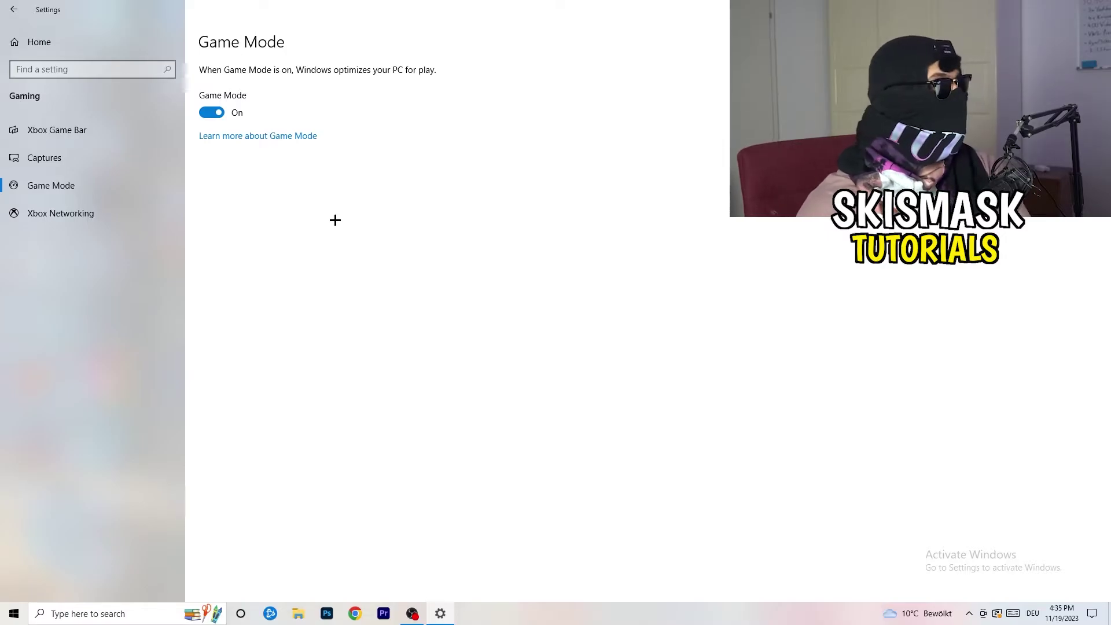
Close Settings and bring up Properties for the Steam desktop shortcut.
{"action": "key", "text": "alt+F4"}
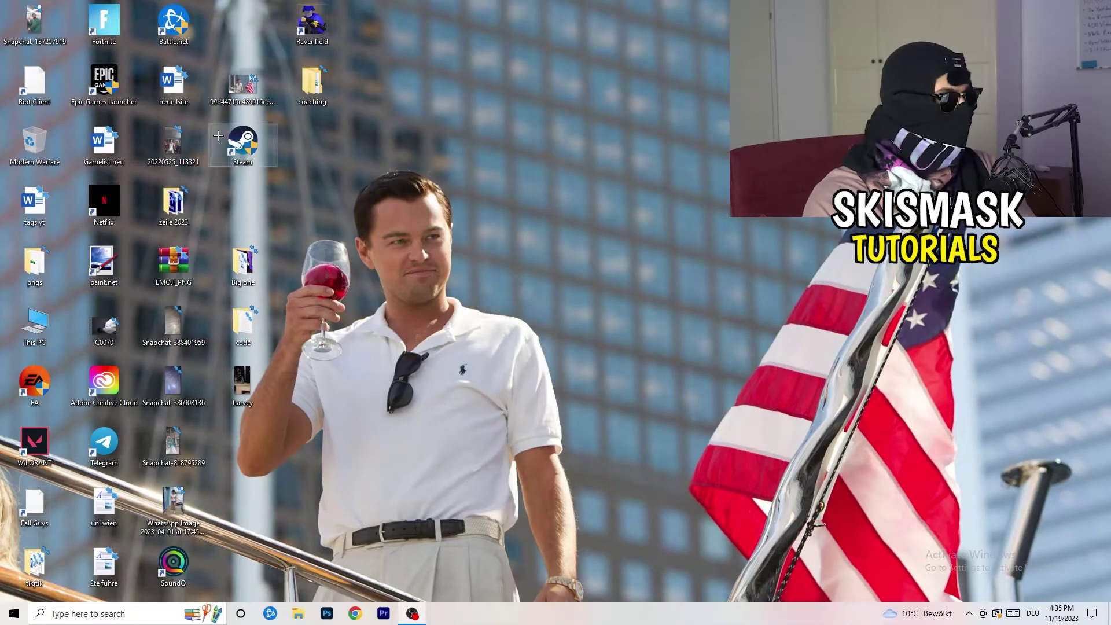
{"action": "left_click_drag", "start_coordinate": [242, 145], "coordinate": [589, 236]}
{"action": "right_click", "coordinate": [595, 202]}
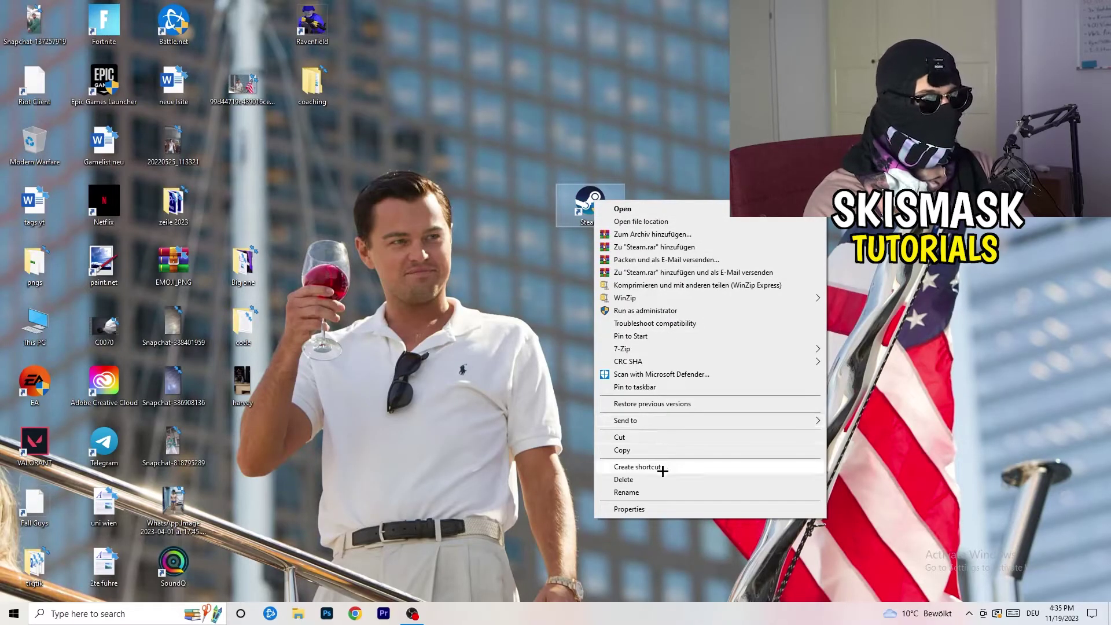
{"action": "left_click", "coordinate": [669, 509]}
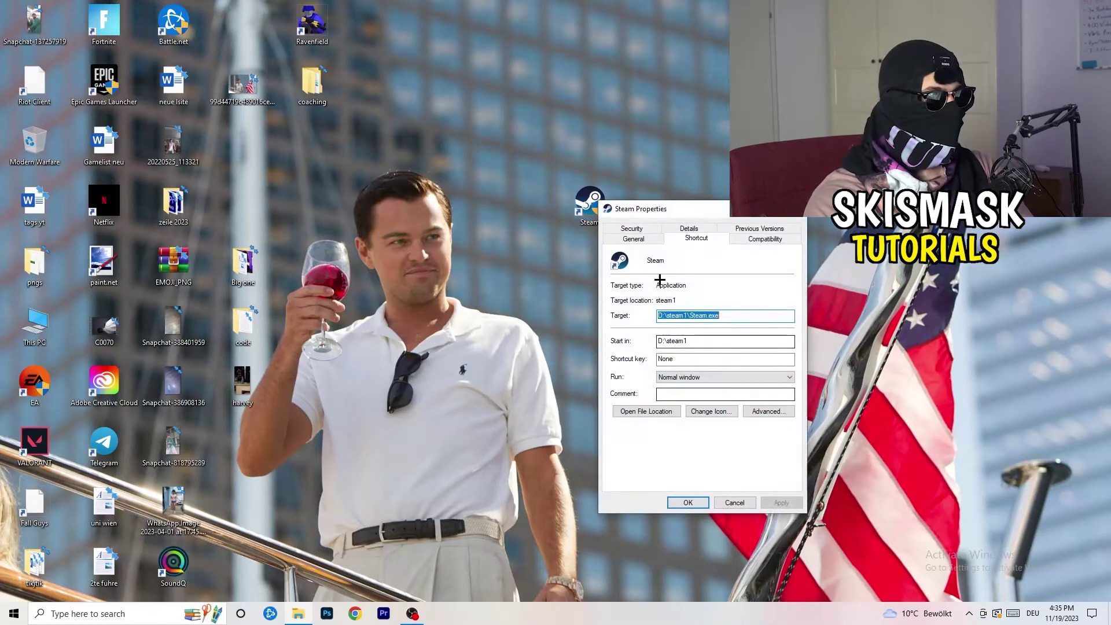
{"action": "left_click_drag", "start_coordinate": [653, 209], "coordinate": [476, 110]}
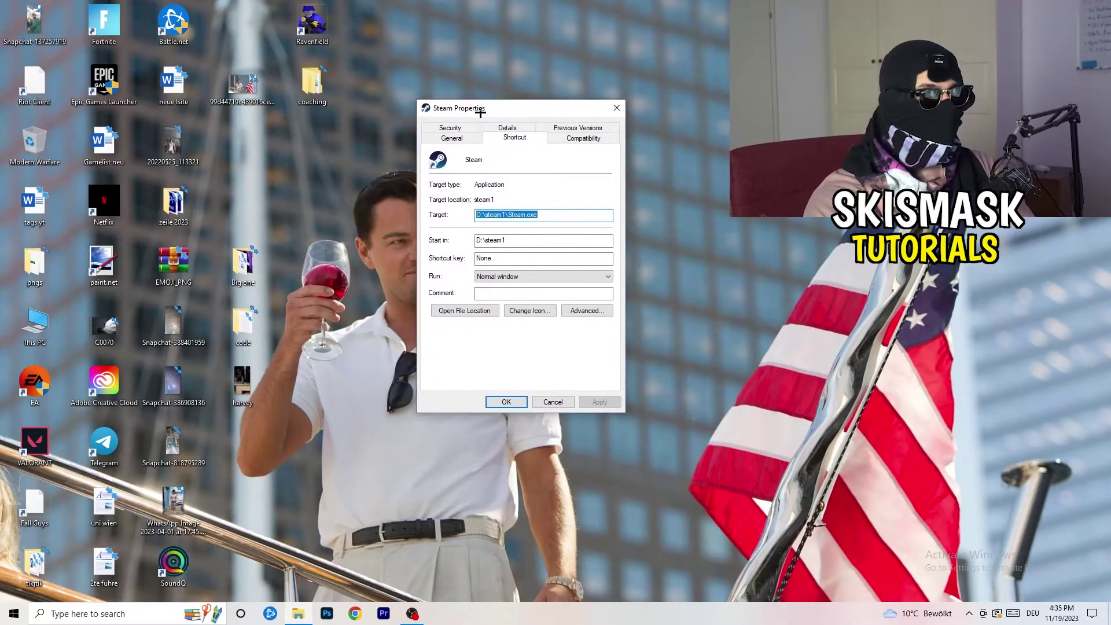
Set Steam's compatibility mode to Windows 8 with administrator rights and save with OK.
{"action": "left_click", "coordinate": [588, 139]}
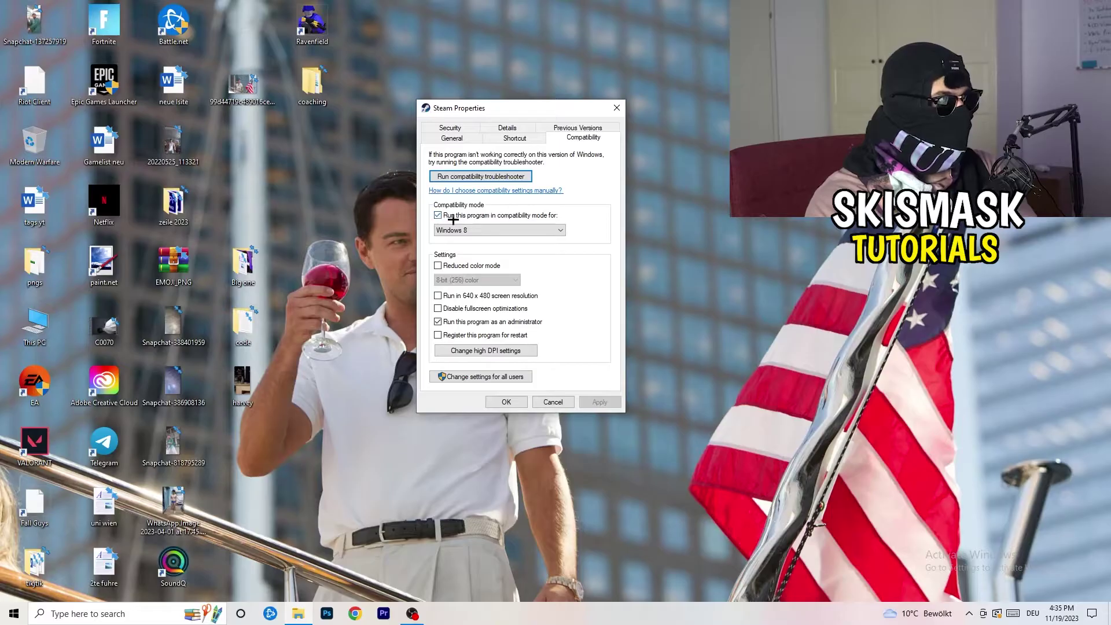
{"action": "left_click", "coordinate": [524, 229]}
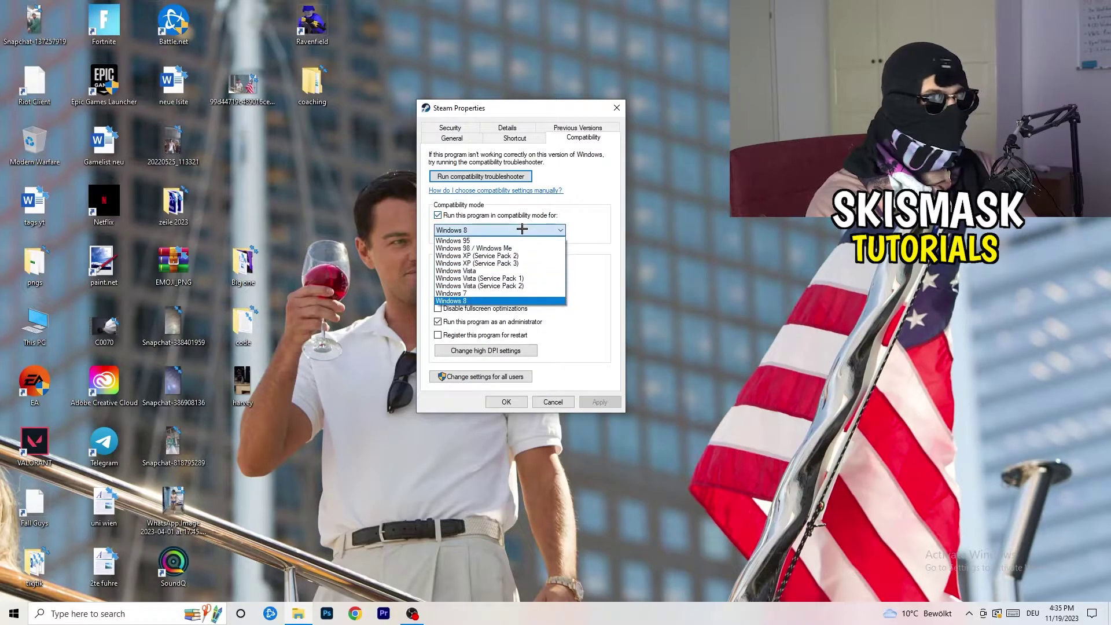
{"action": "left_click", "coordinate": [617, 221]}
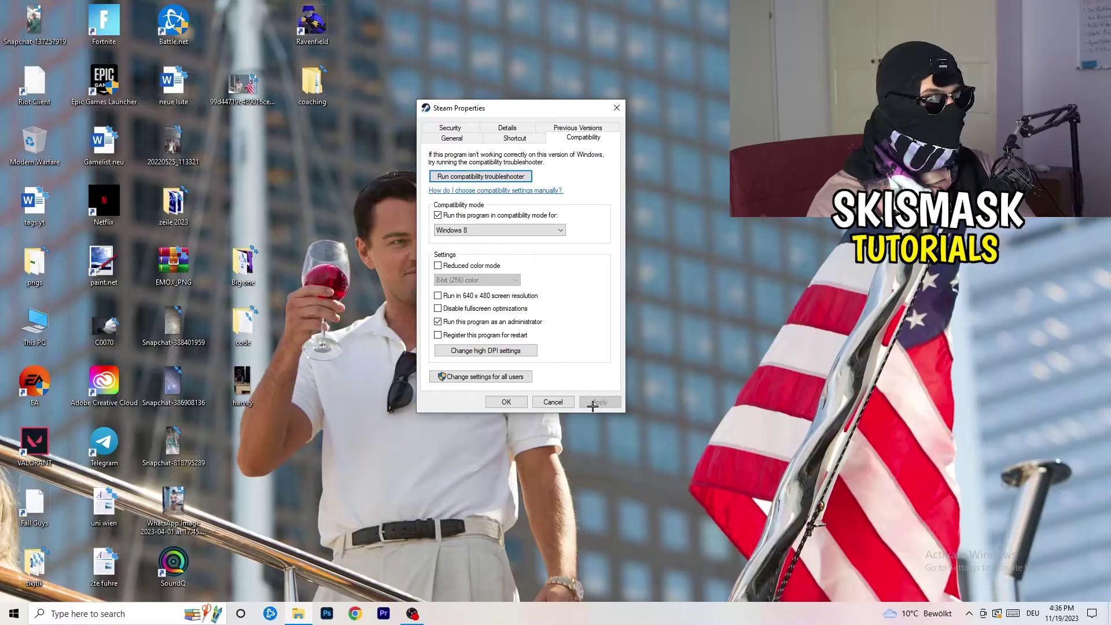
{"action": "left_click", "coordinate": [506, 402]}
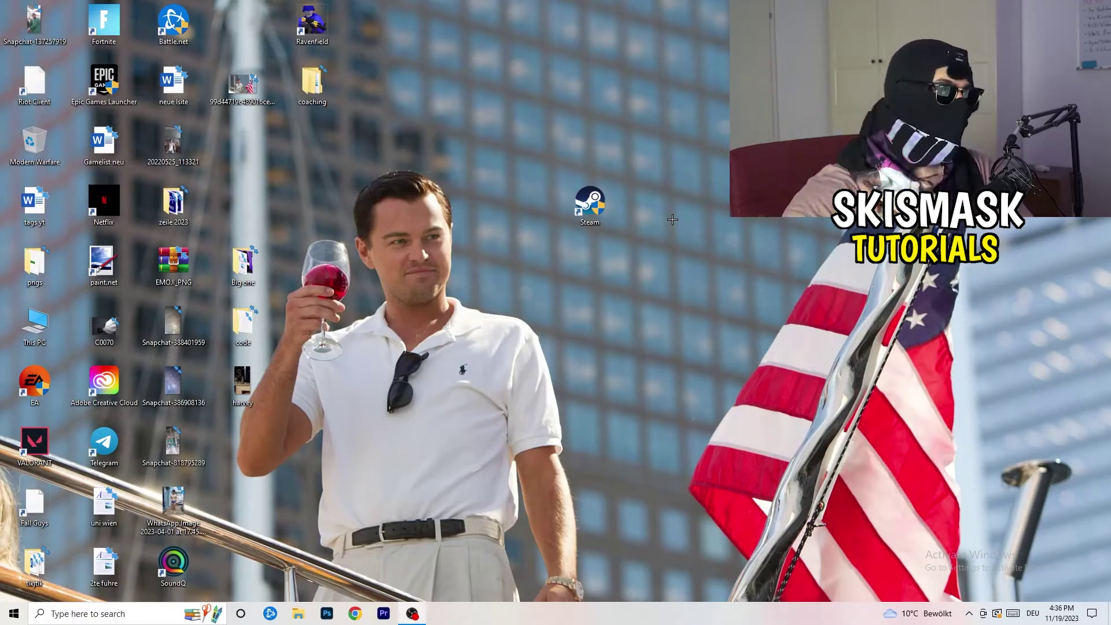
Recheck the Steam shortcut's saved Compatibility settings, then drag the icon back among the desktop icons.
{"action": "left_click_drag", "start_coordinate": [604, 216], "coordinate": [535, 217]}
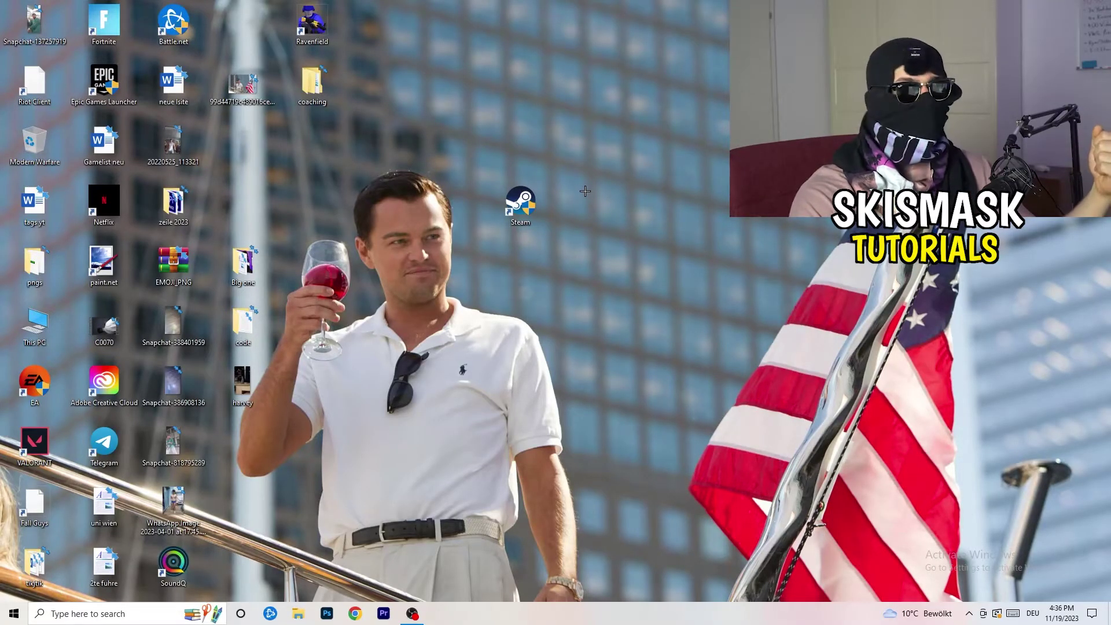
{"action": "left_click_drag", "start_coordinate": [532, 204], "coordinate": [400, 198]}
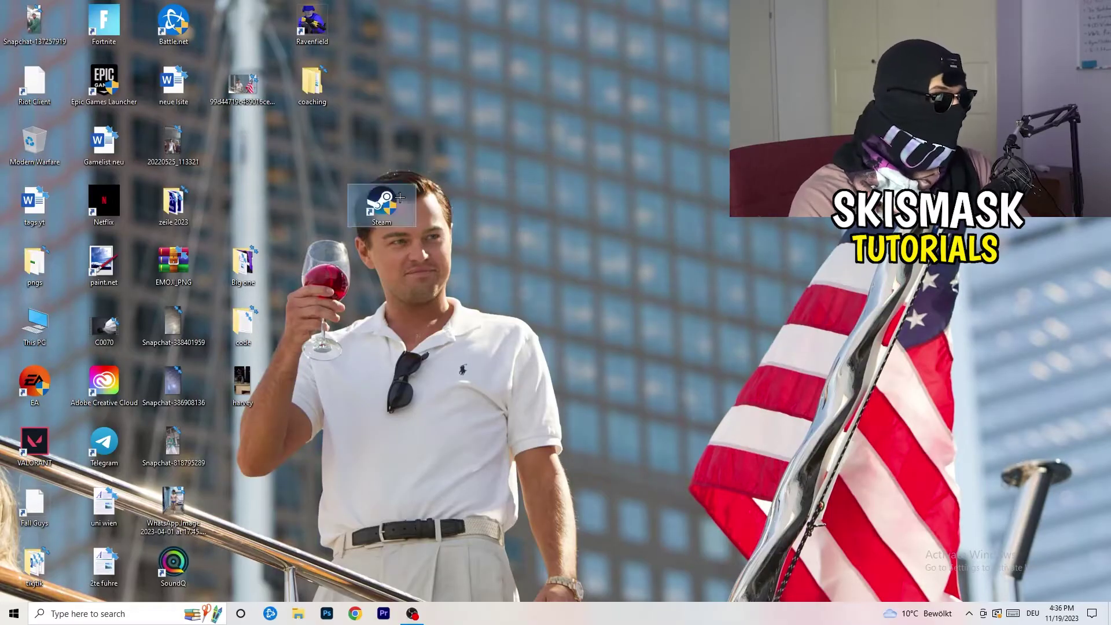
{"action": "right_click", "coordinate": [381, 200]}
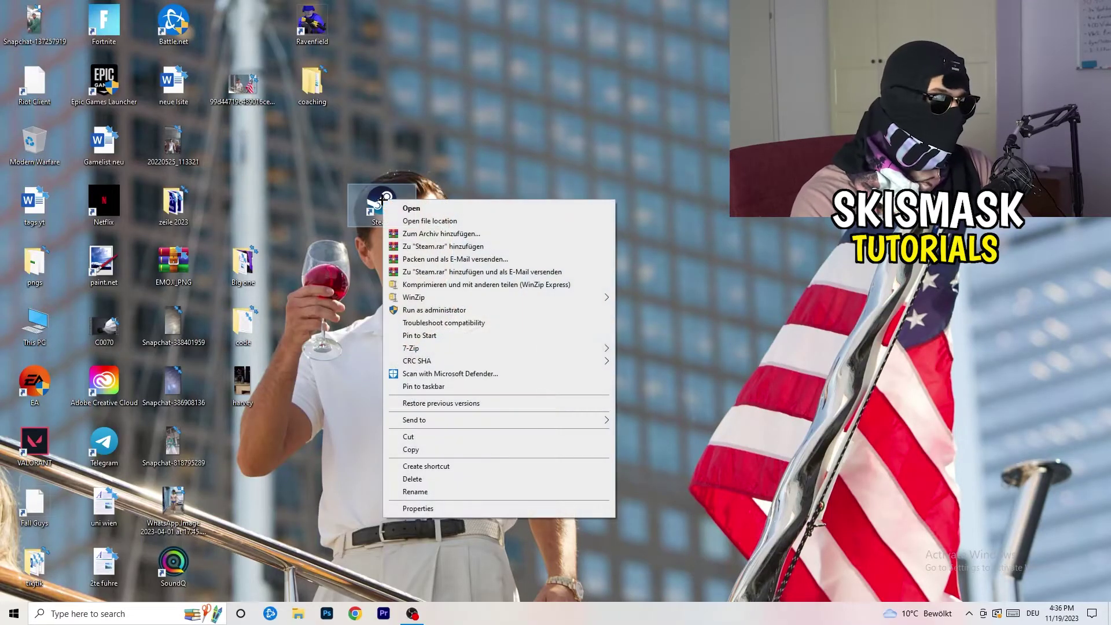
{"action": "left_click", "coordinate": [422, 509]}
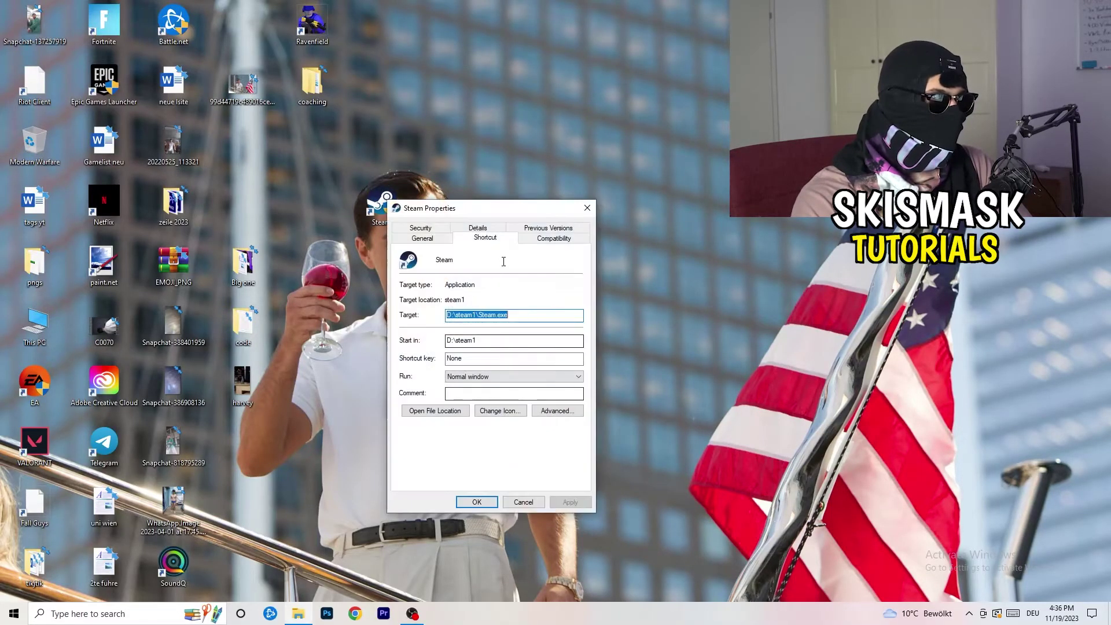
{"action": "left_click", "coordinate": [550, 237]}
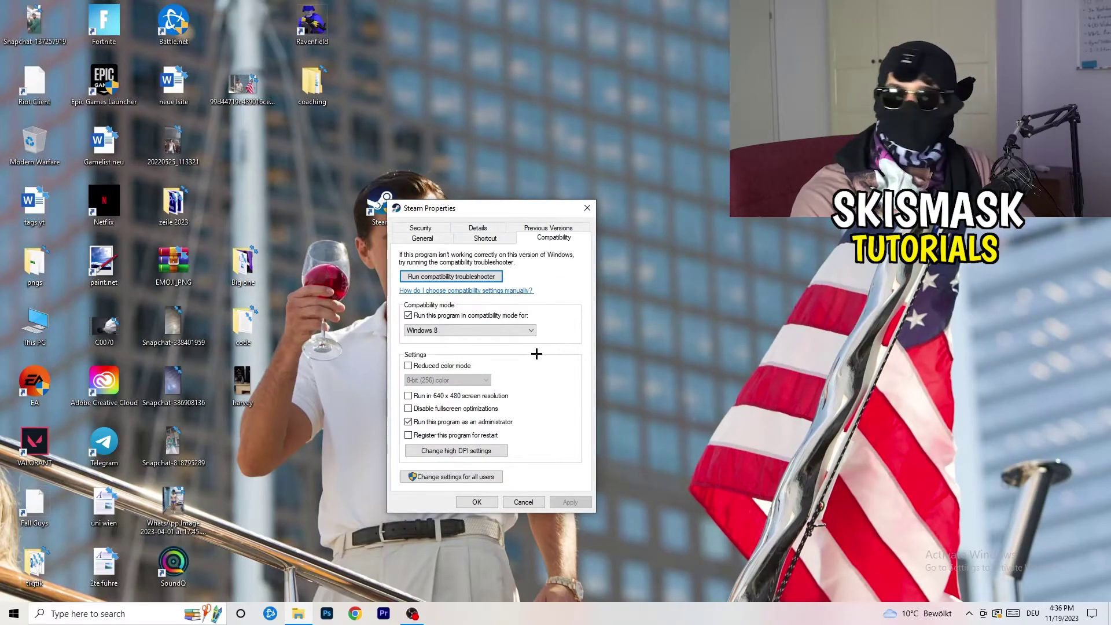
{"action": "left_click", "coordinate": [587, 207]}
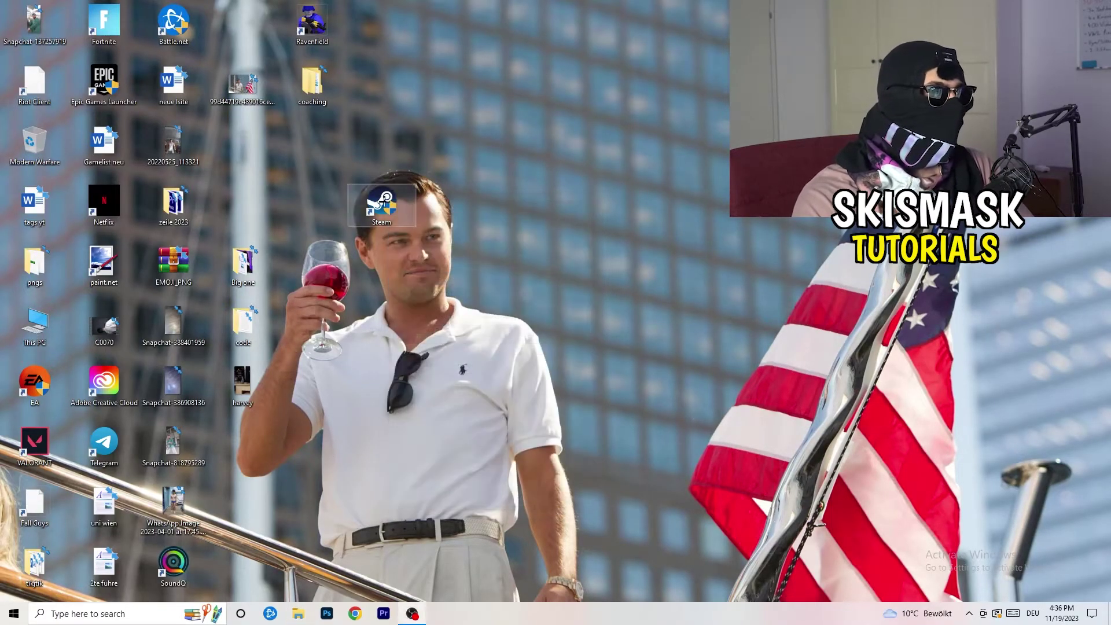
{"action": "left_click_drag", "start_coordinate": [243, 141], "coordinate": [243, 141]}
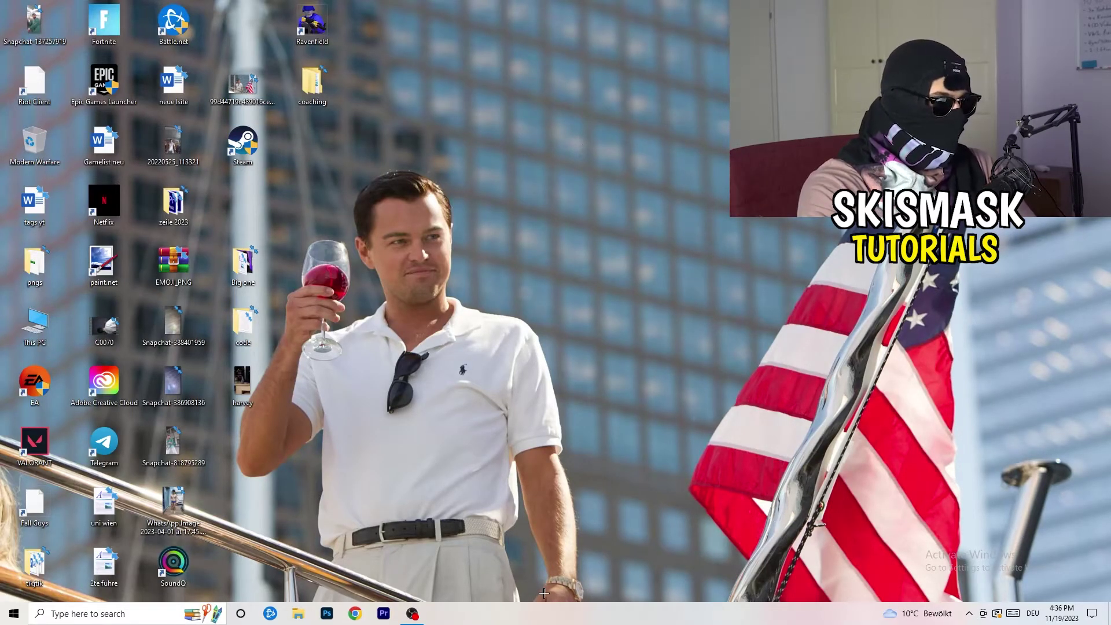
Launch Task Manager from the taskbar menu and maximize its window.
{"action": "left_click_drag", "start_coordinate": [549, 608], "coordinate": [592, 616]}
{"action": "right_click", "coordinate": [592, 615]}
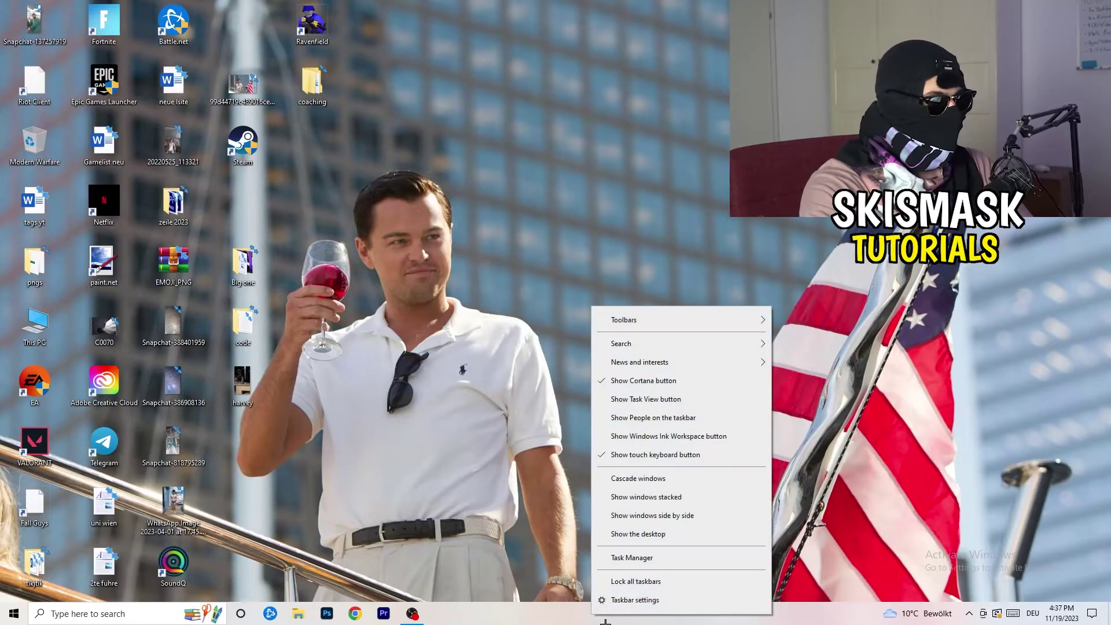
{"action": "left_click", "coordinate": [639, 581]}
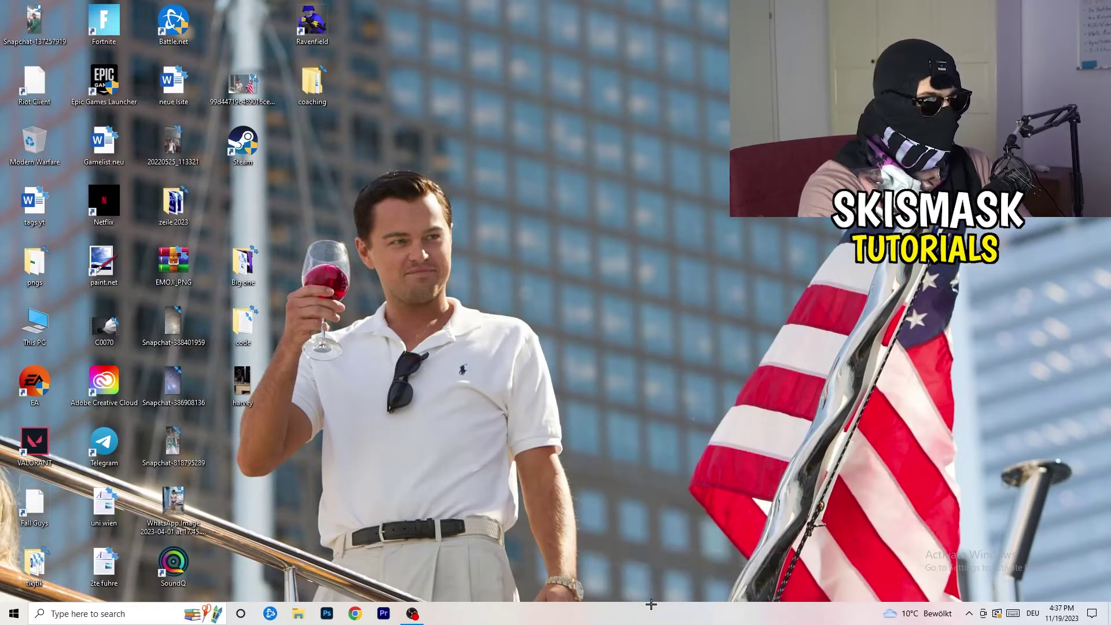
{"action": "left_click", "coordinate": [647, 22]}
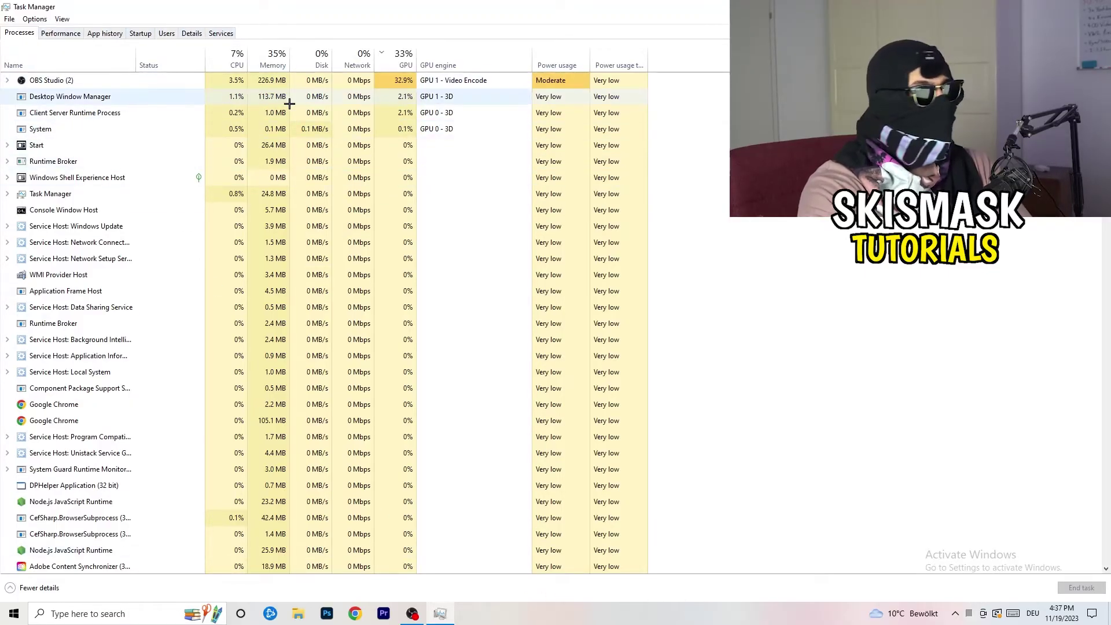
On the Details tab, show the Set priority choices for the Creative Cloud UI Helper process.
{"action": "left_click", "coordinate": [192, 33]}
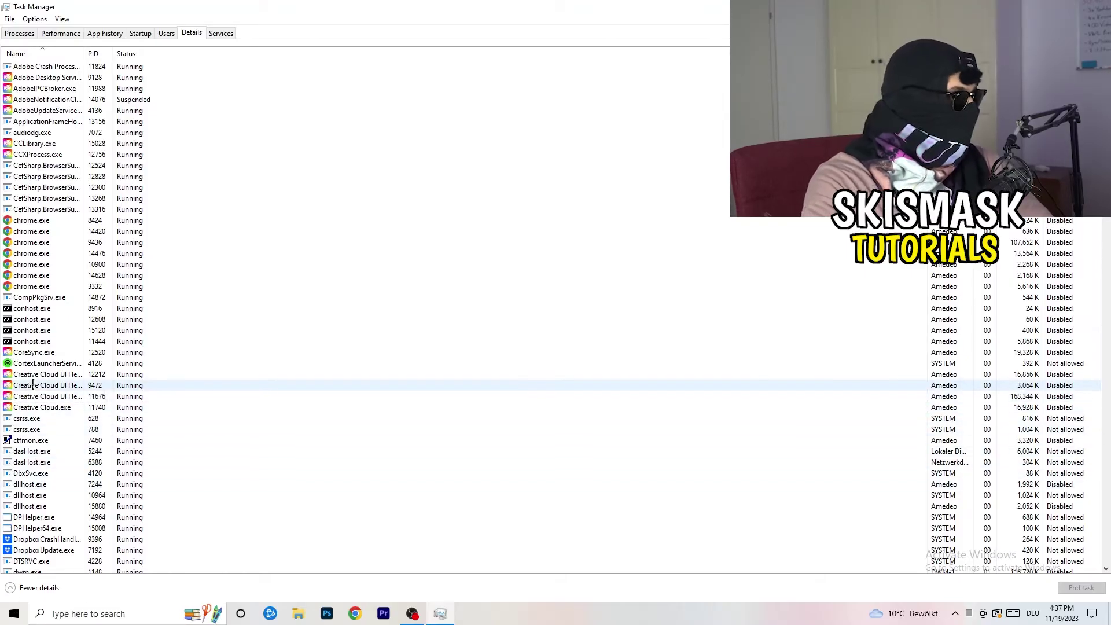
{"action": "right_click", "coordinate": [33, 385]}
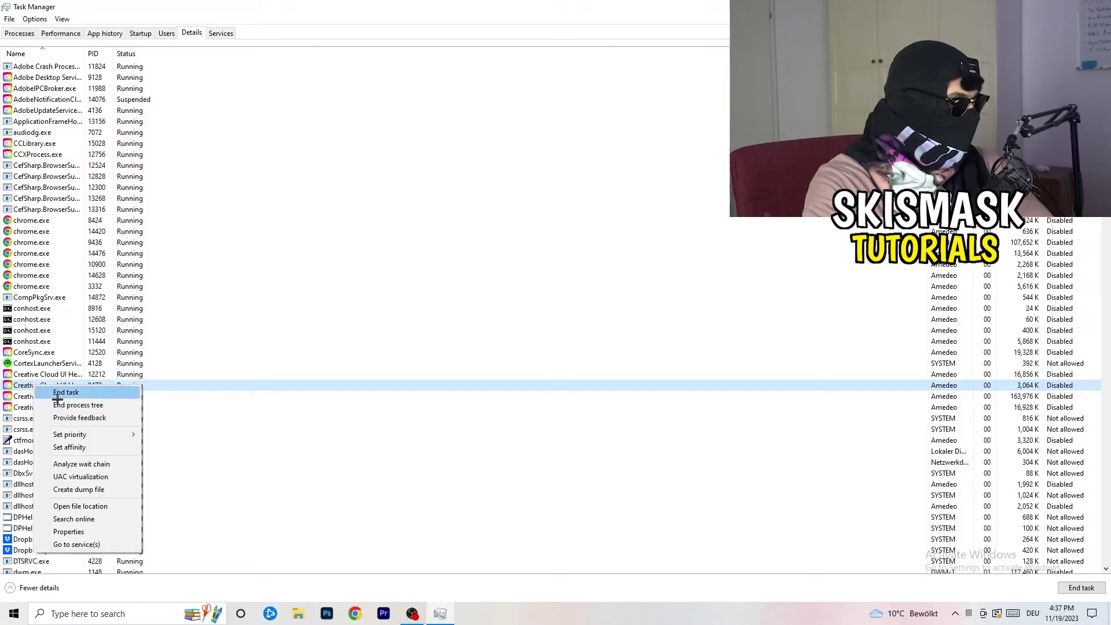
{"action": "mouse_move", "coordinate": [72, 440]}
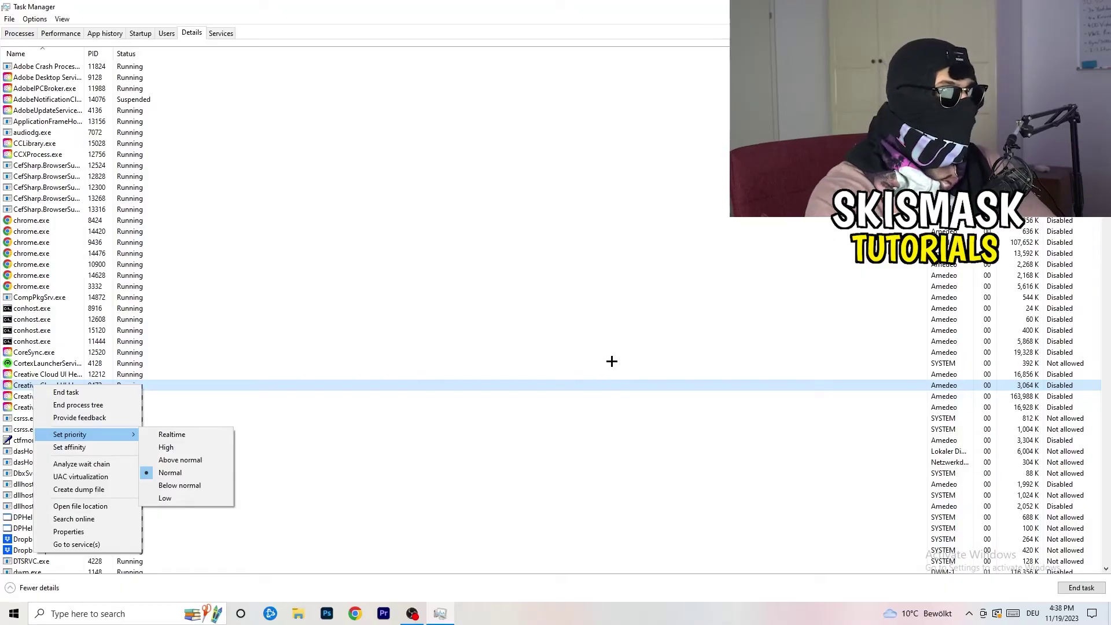
Dismiss the menu and close Task Manager, leaving the Creative Cloud priority at Normal.
{"action": "key", "text": "Escape"}
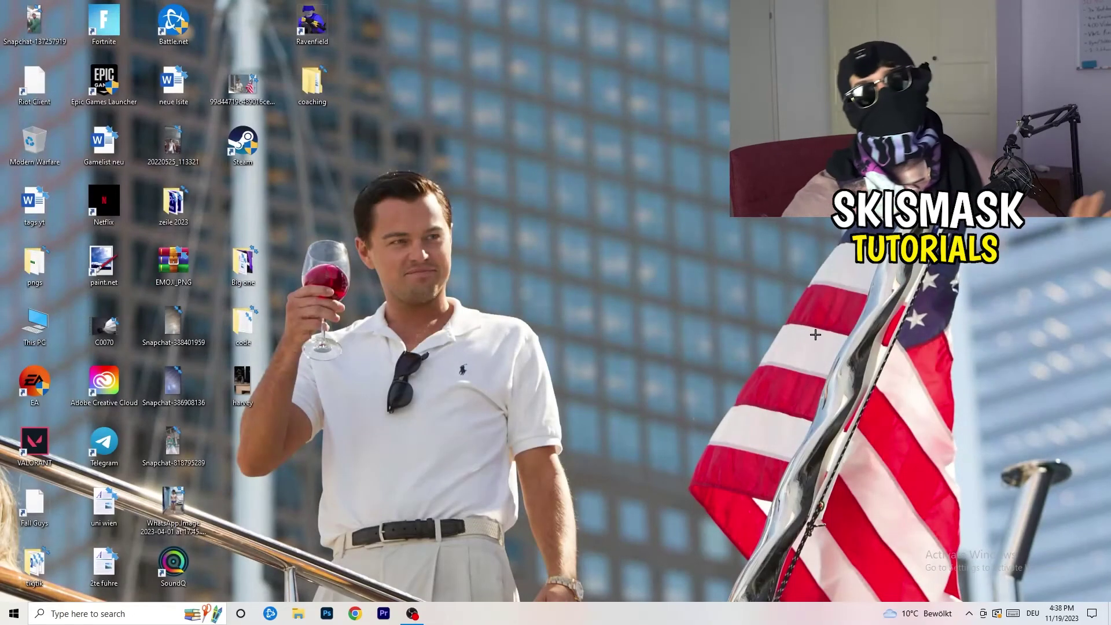